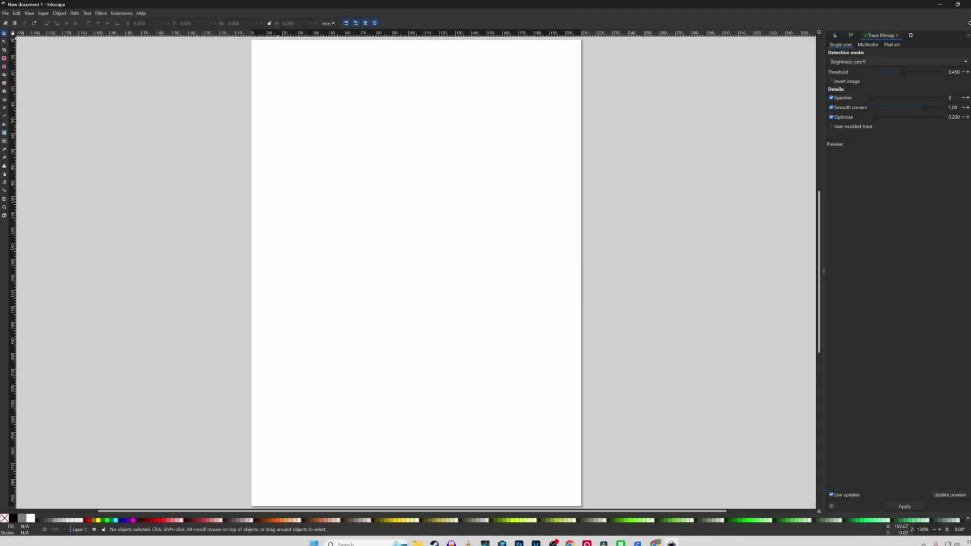
Step: Open the image christmas treeB&W.jpg, embedding it with the image DPI from the file and rendering mode None (auto)
left_click(5, 14)
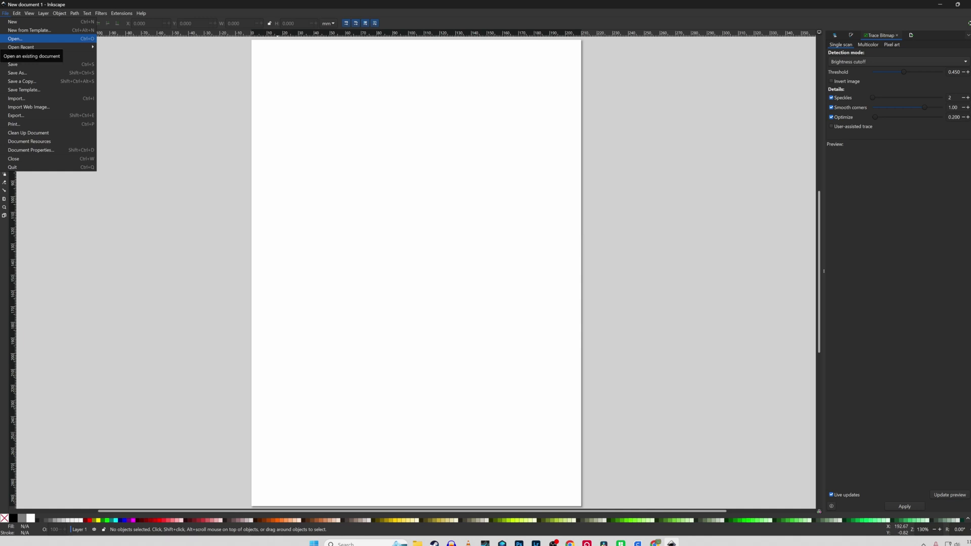
key("Return")
key("Return")
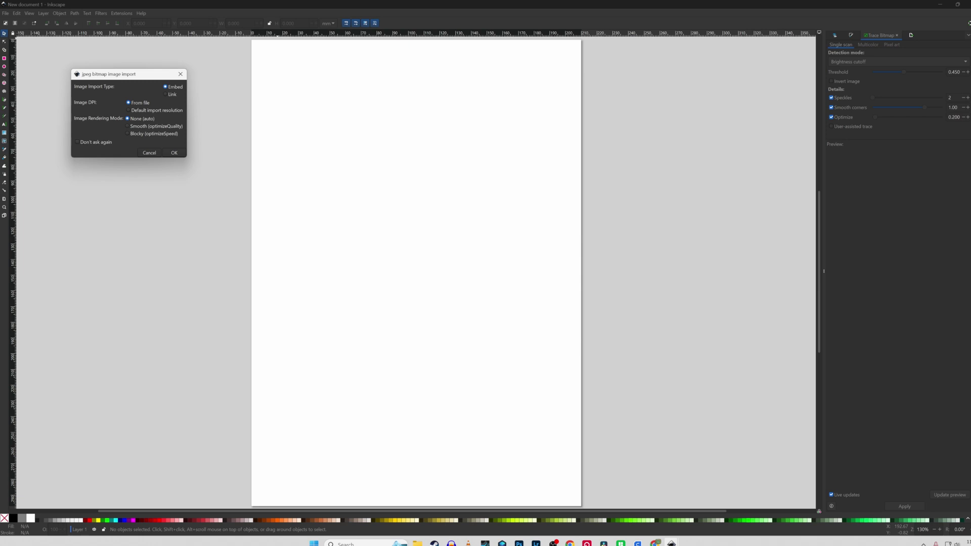
key("Return")
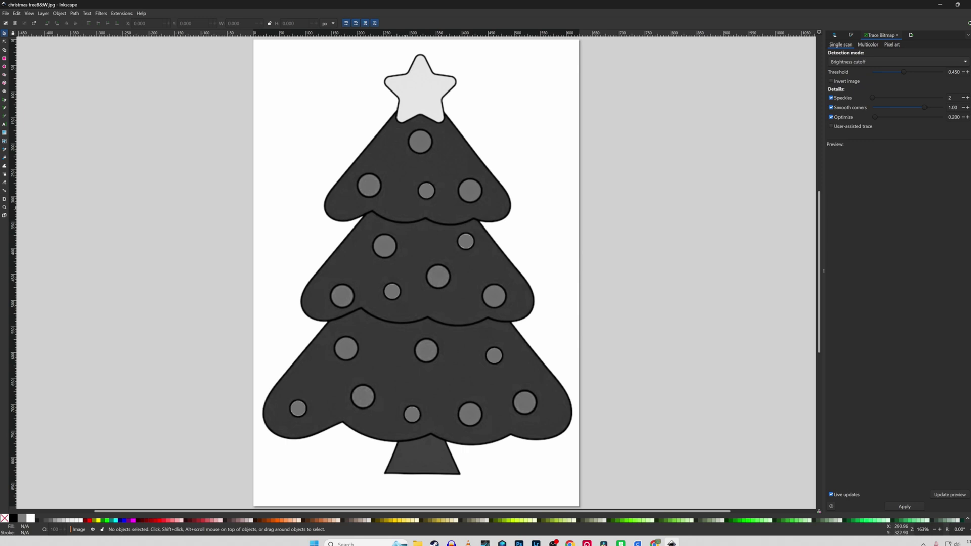
Step: Trace the black-and-white tree image as multicolor with Brightness steps, 5 scans and background removal
left_click(405, 208)
right_click(406, 209)
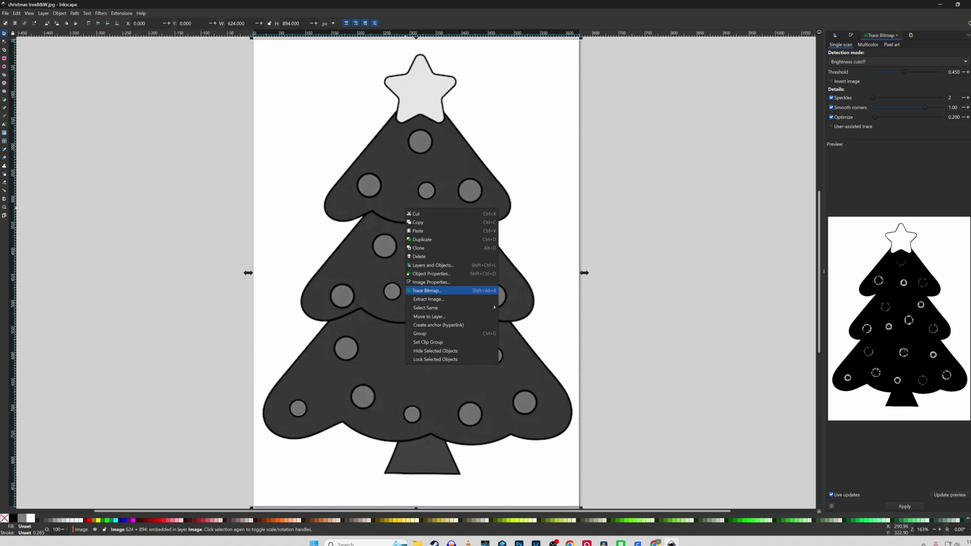
left_click(427, 290)
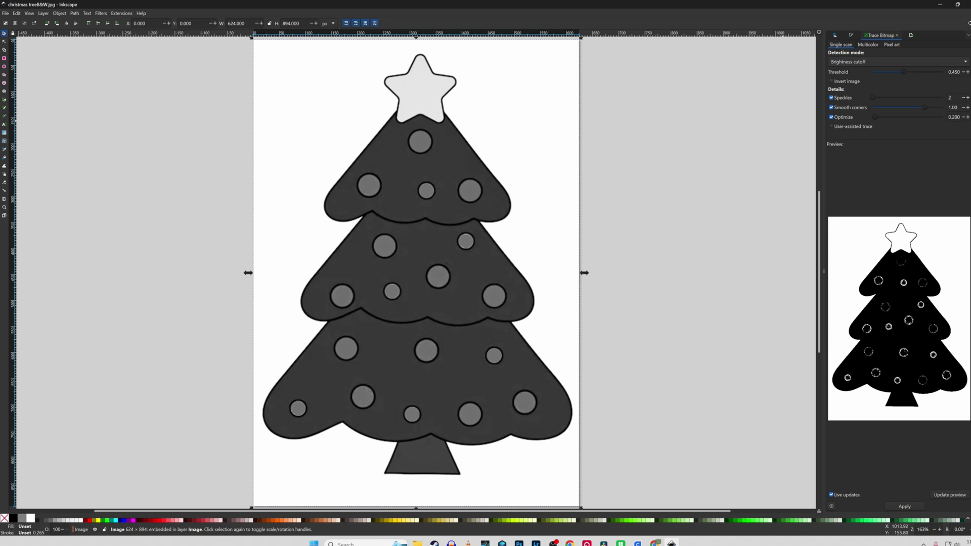
left_click(868, 44)
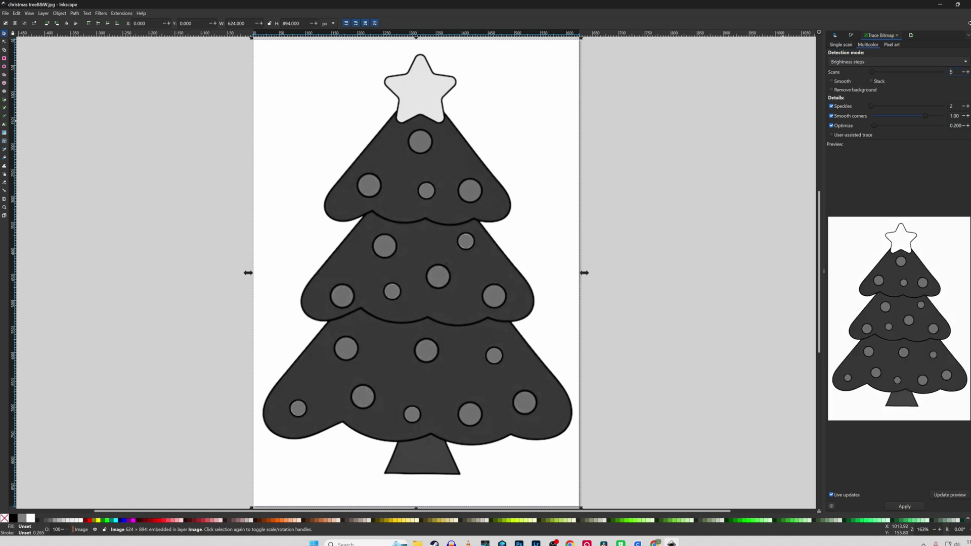
left_click(841, 44)
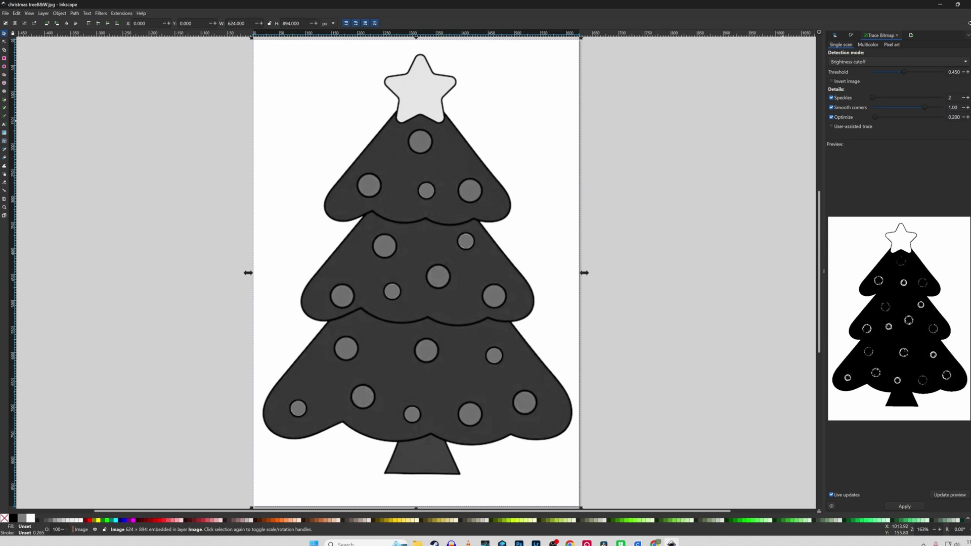
left_click(868, 45)
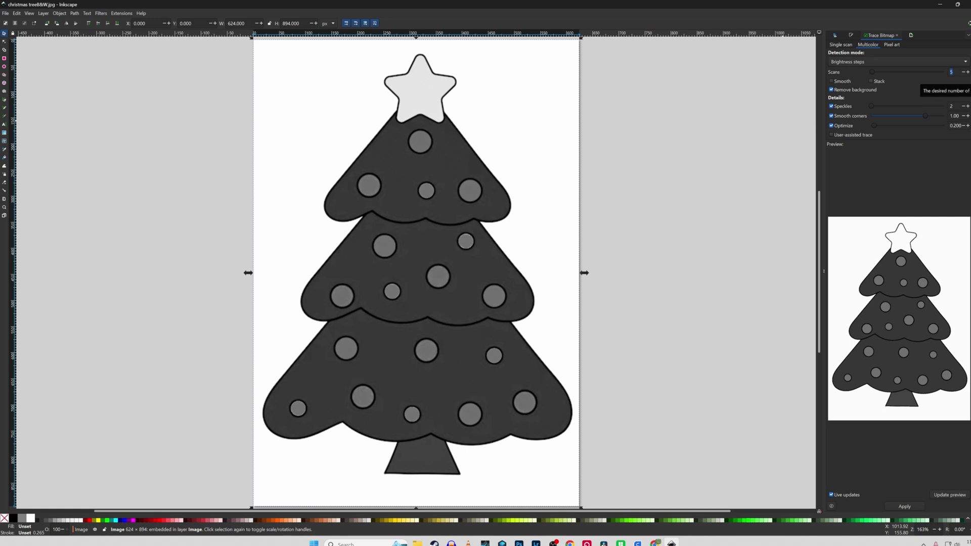
left_click(904, 506)
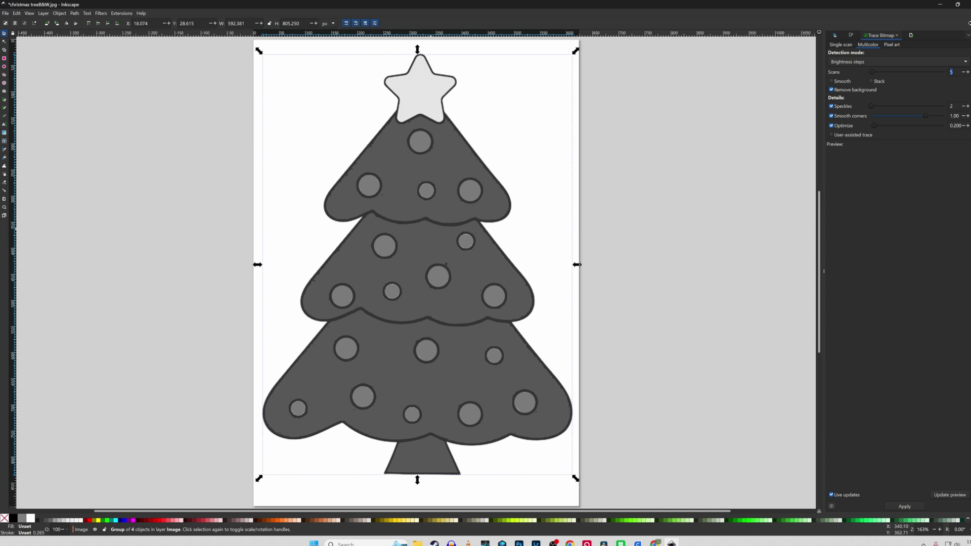
Step: Delete the original bitmap from beneath the trace and place the traced tree back on the page
left_click_drag(429, 231, 680, 218)
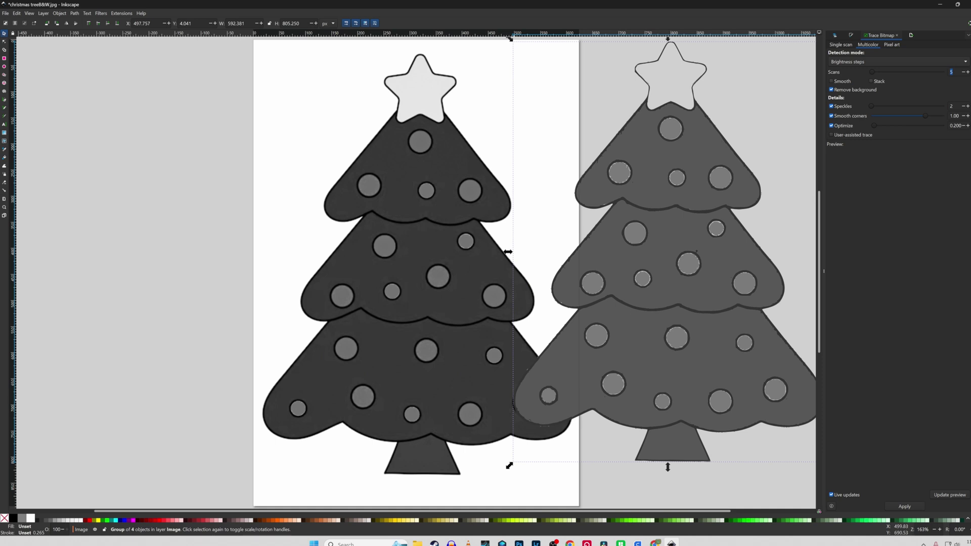
left_click(423, 296)
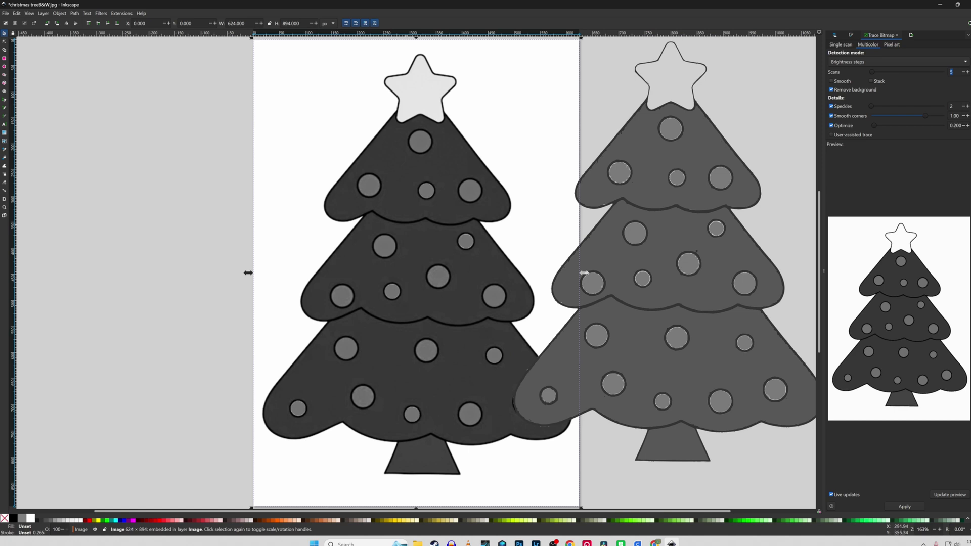
key("Delete")
mouse_move(635, 218)
left_mouse_down()
mouse_move(373, 224)
mouse_move(379, 233)
left_mouse_up()
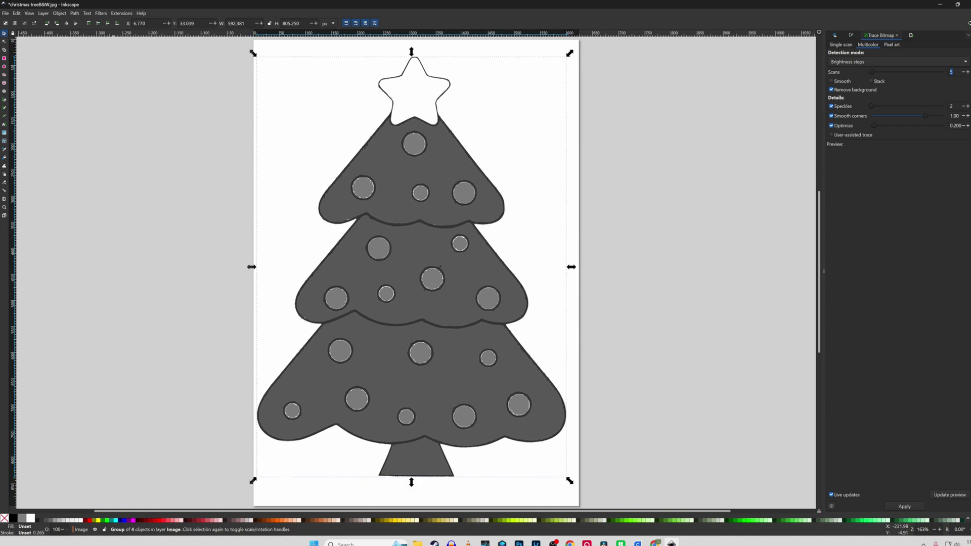
Step: Export the traced tree as an Inkscape SVG file named christmas treeB&W
left_click(6, 13)
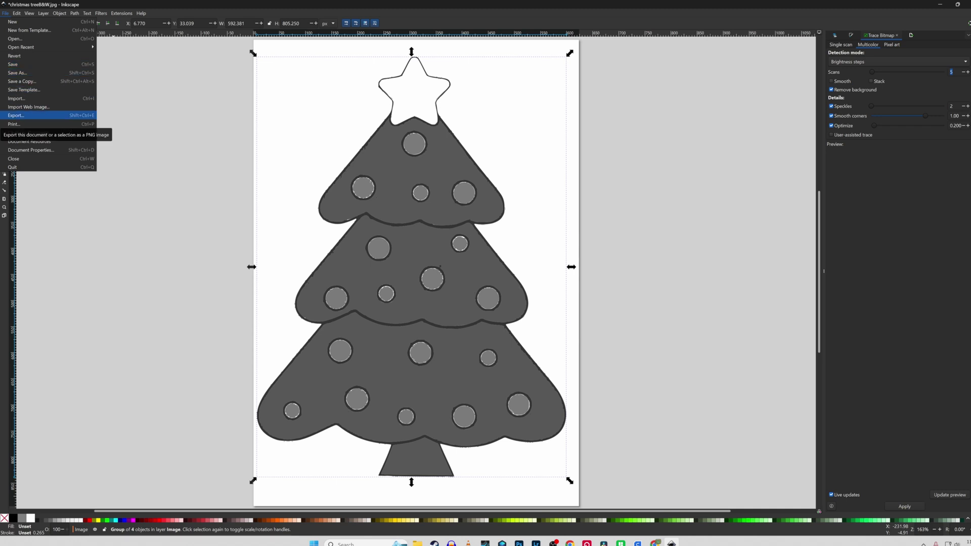
left_click(30, 116)
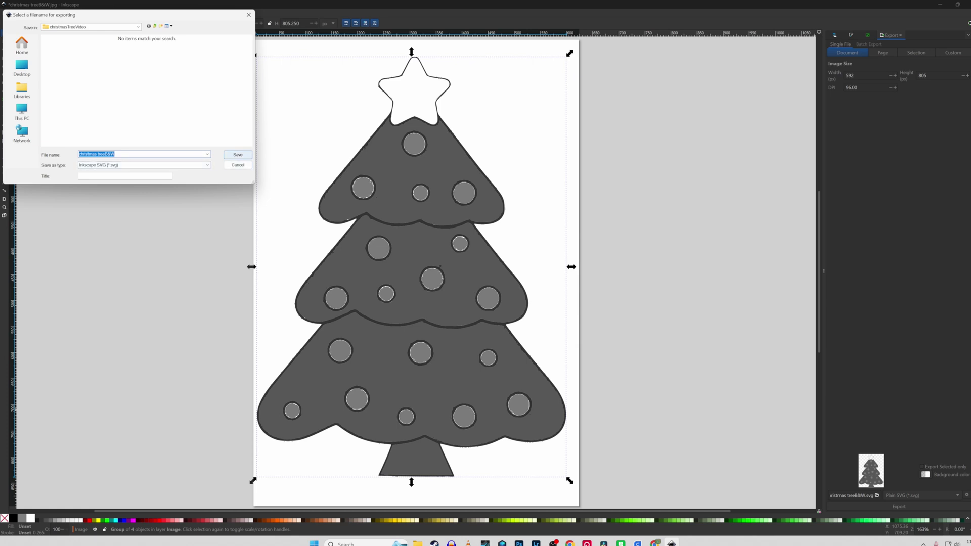
left_click(238, 155)
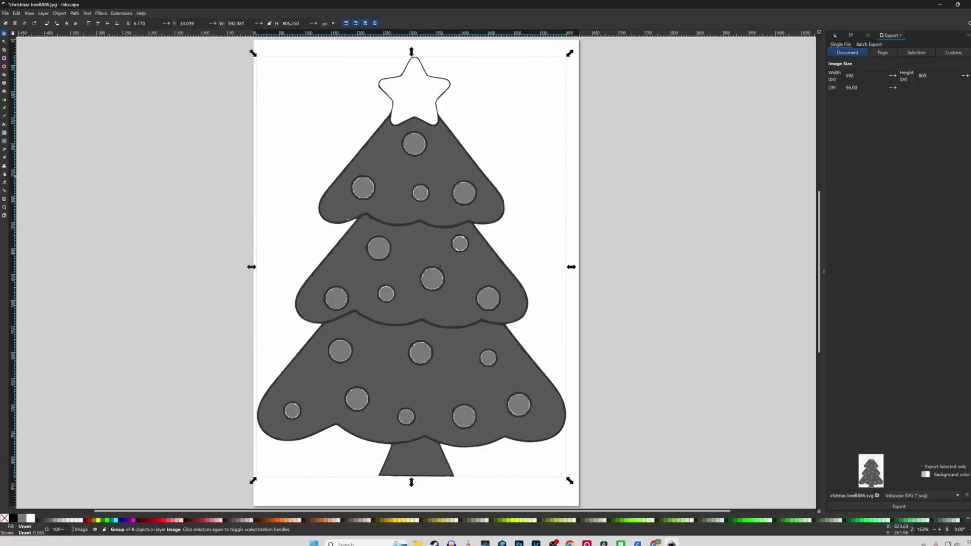
Step: Open the color image christmas tree.jpg from the same folder
left_click(5, 13)
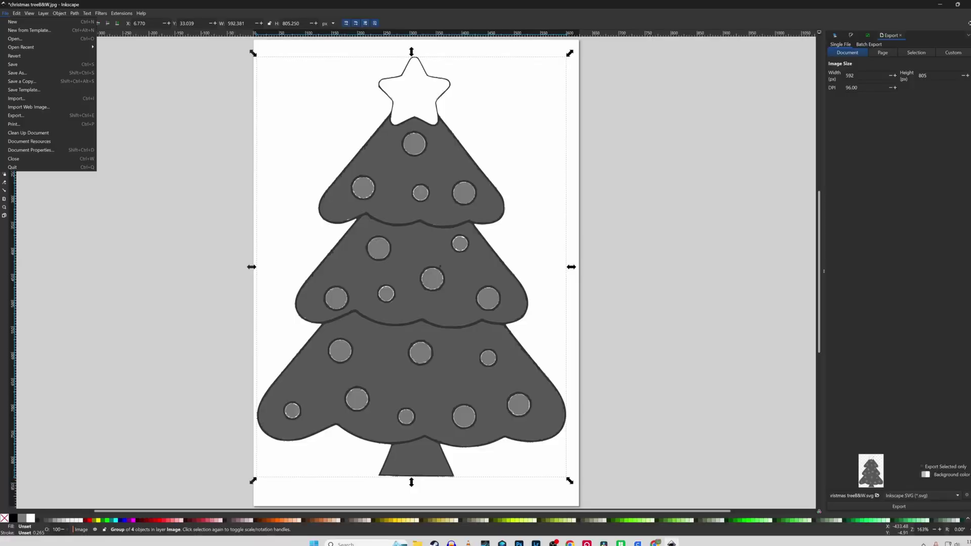
key("Return")
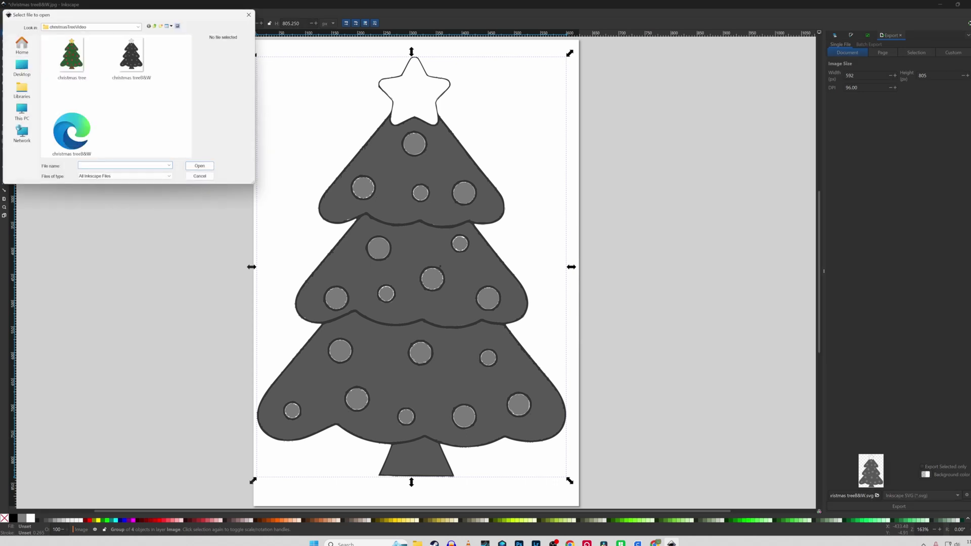
left_click(71, 58)
key("Return")
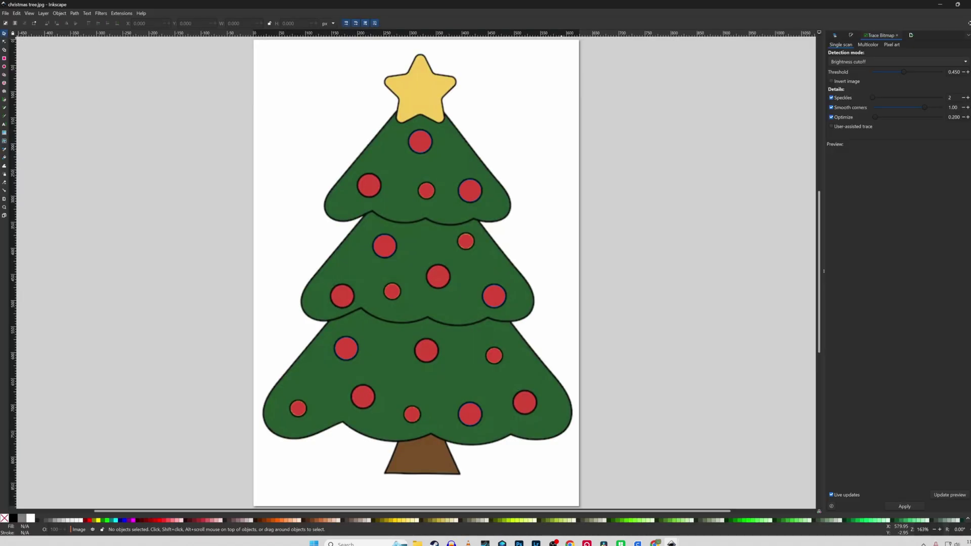
Step: Close the black-and-white tree document without saving and maximize the color tree's window
left_click_drag(562, 4, 569, 99)
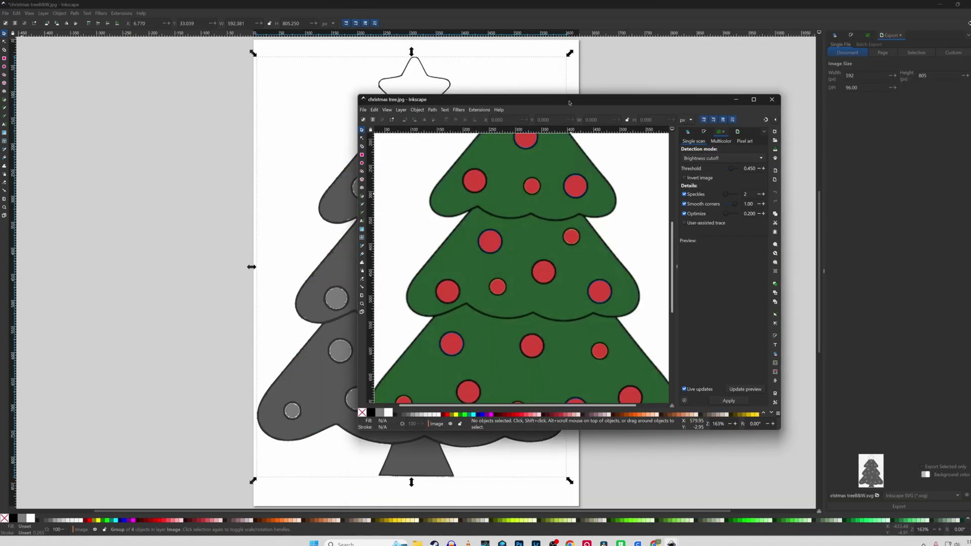
left_click(968, 4)
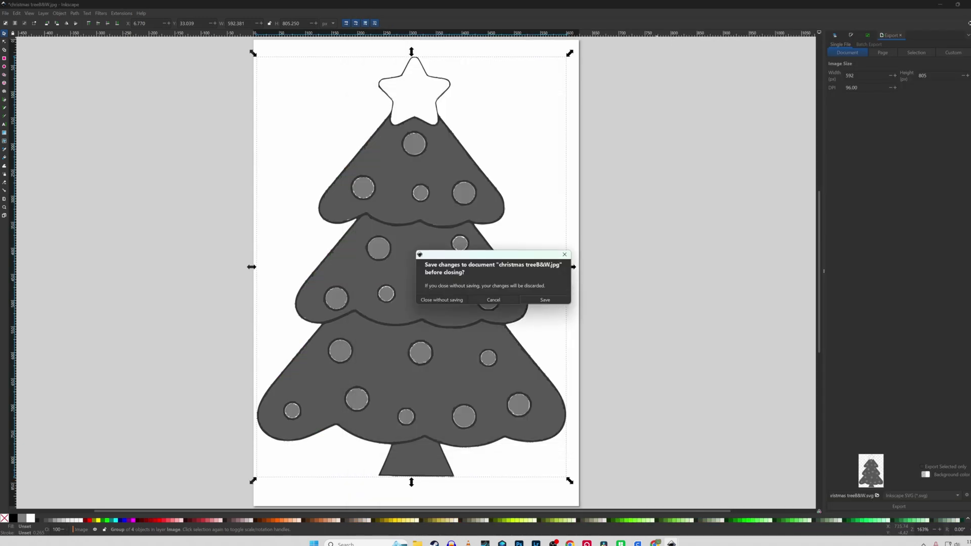
left_click(441, 299)
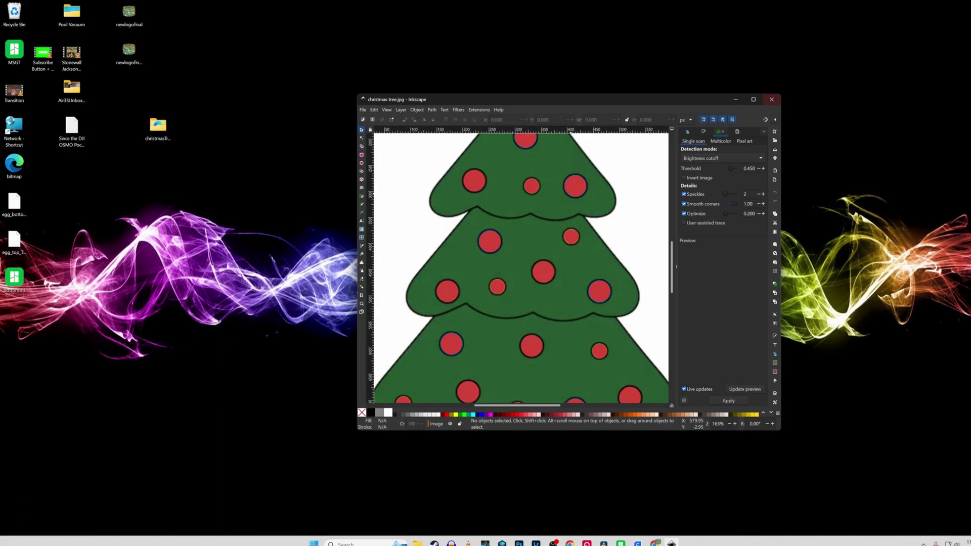
key("super+Up")
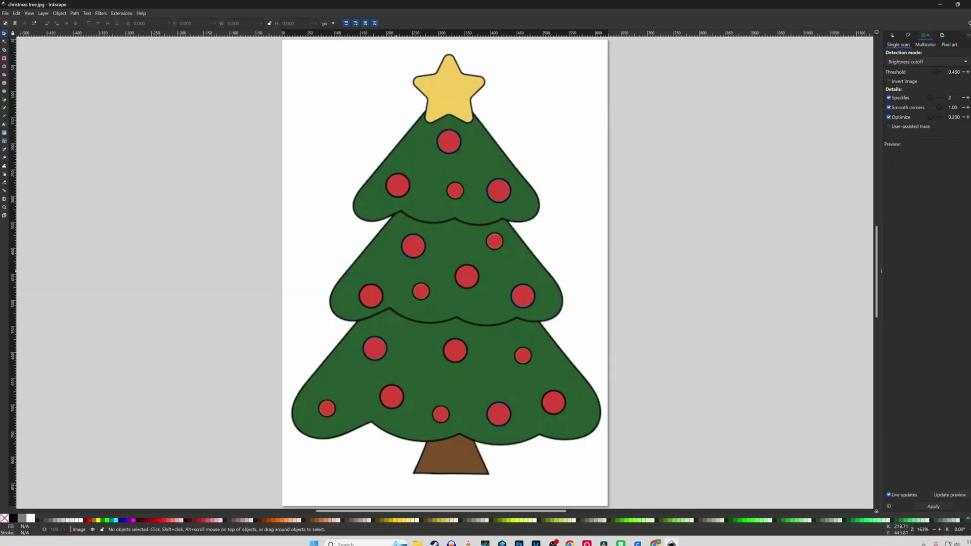
Step: Set up a multicolor bitmap trace of the color tree with Colors detection, 8 scans and background removal
right_click(444, 215)
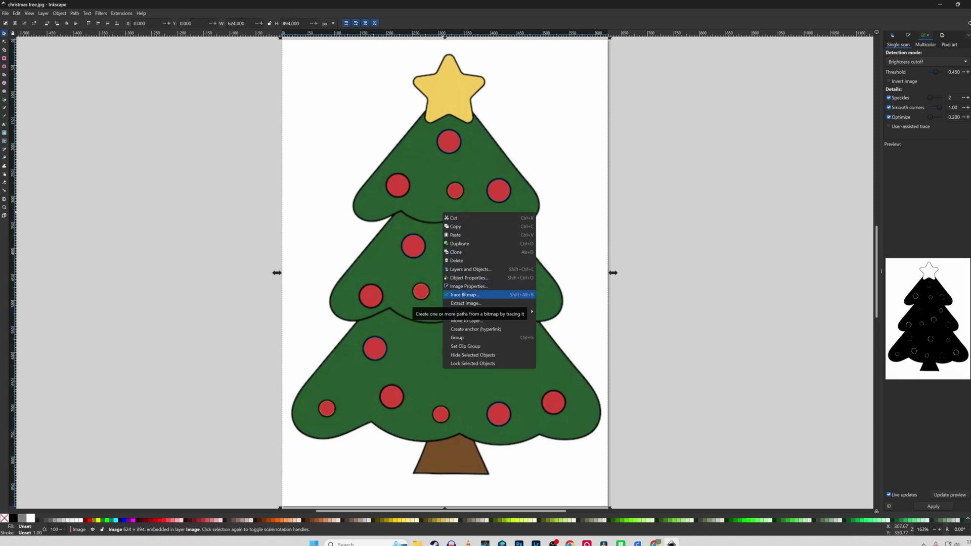
left_click(464, 295)
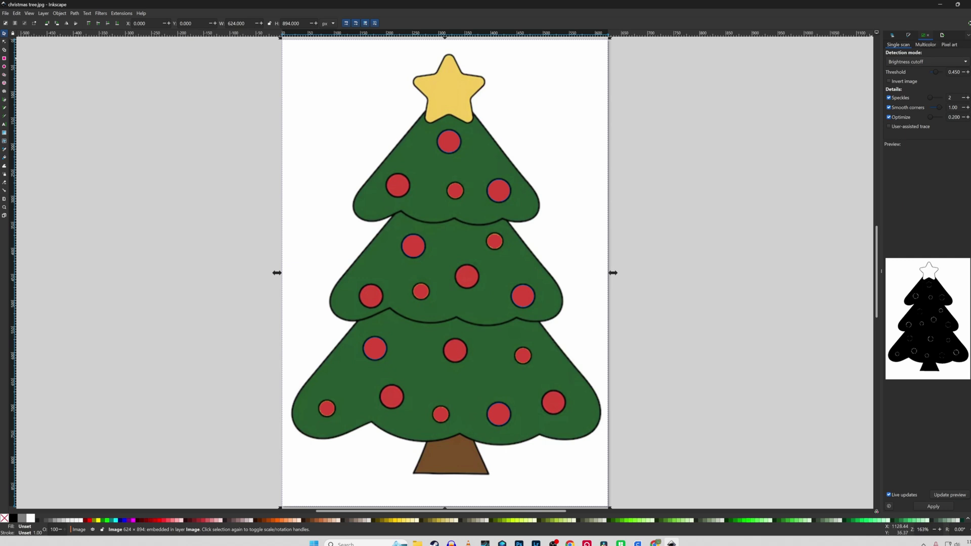
left_click(925, 44)
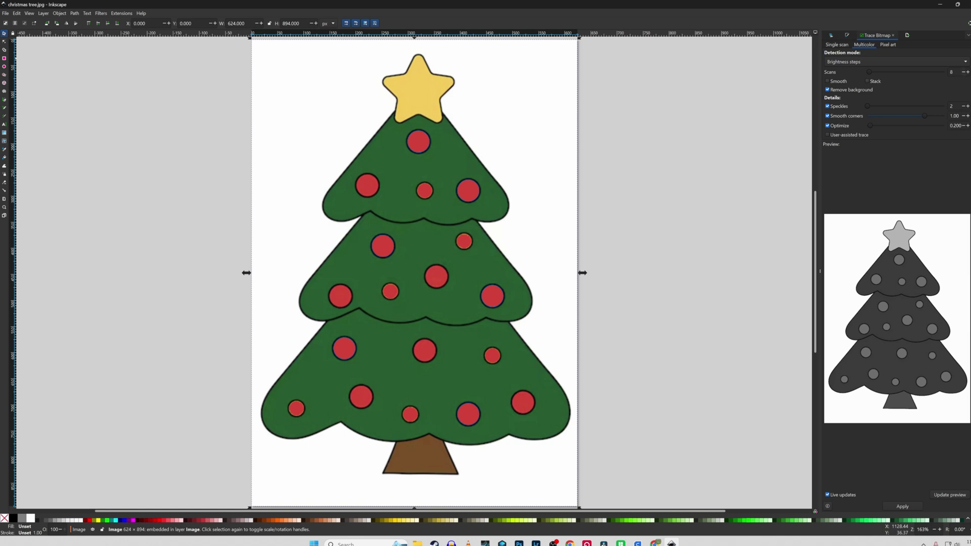
left_click(896, 62)
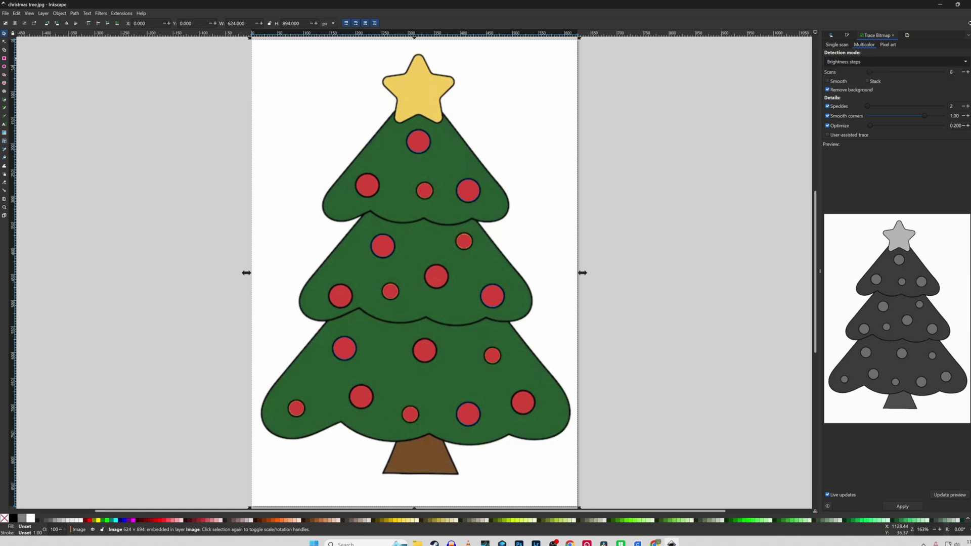
left_click(833, 71)
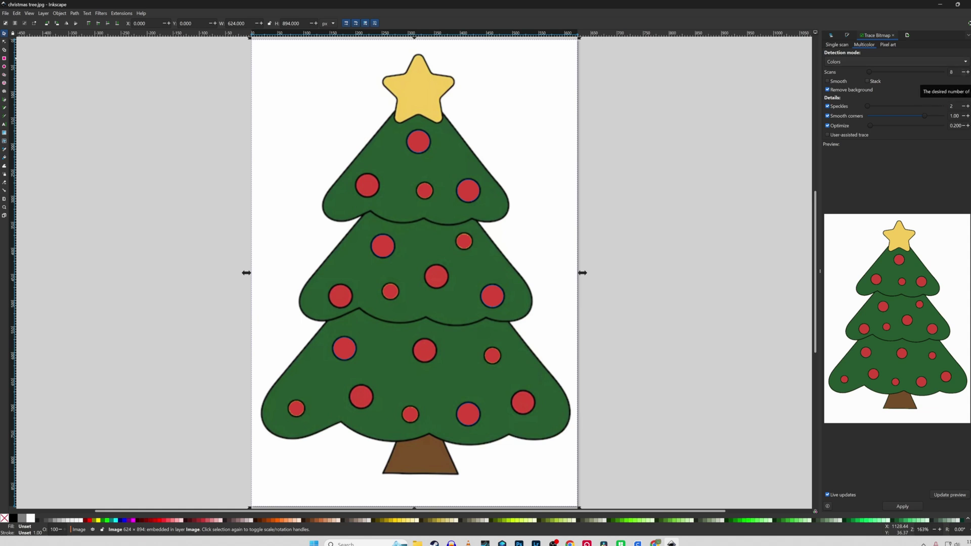
Step: Try reducing the color trace to as few as 2 scans, and return Scans to 8
left_click(963, 71)
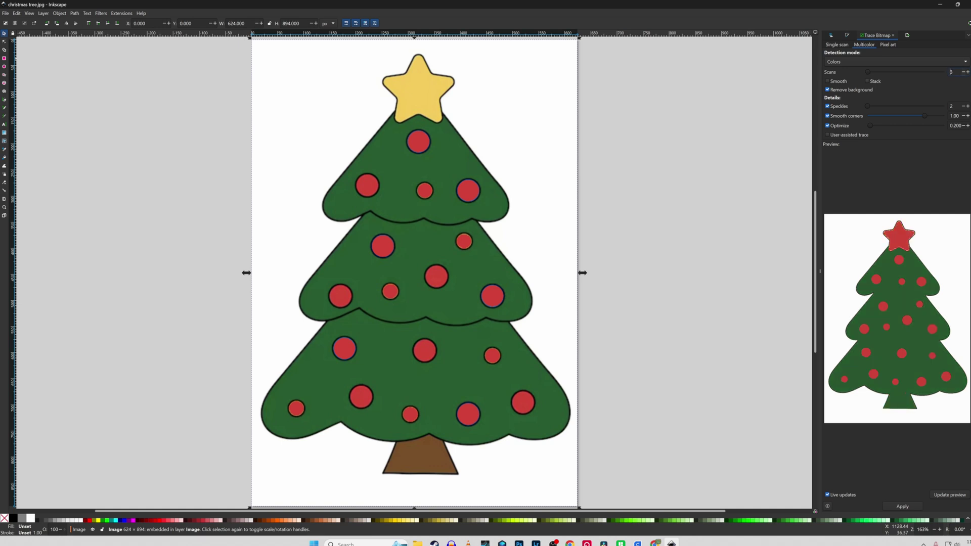
left_click(963, 72)
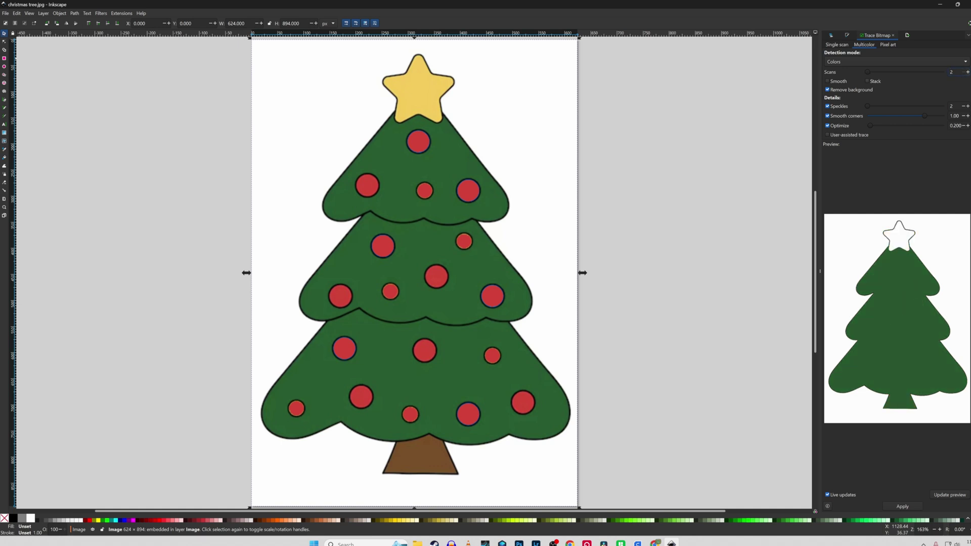
left_click(967, 72)
left_click(967, 72)
key("Up")
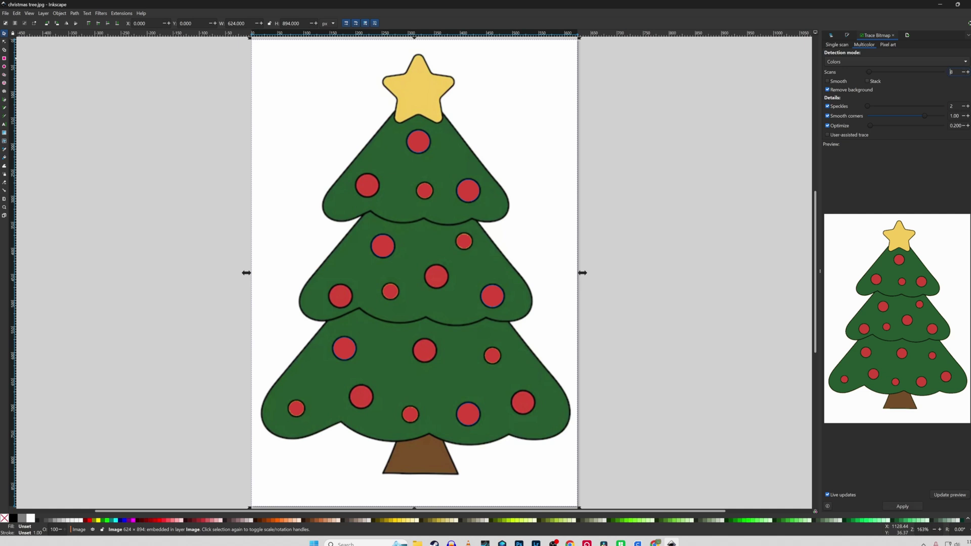
Step: Apply the color trace and replace the original bitmap on the page with the traced tree
left_click(902, 506)
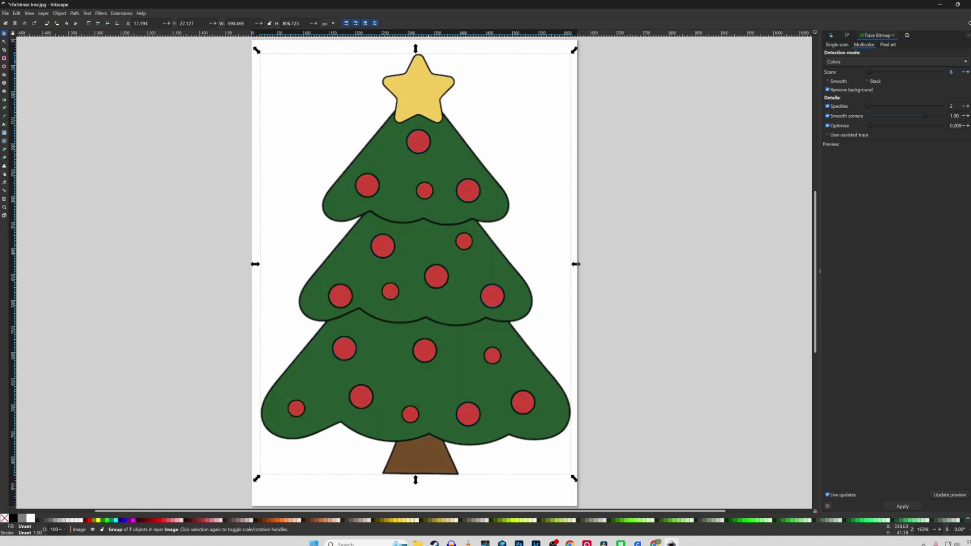
mouse_move(445, 121)
left_mouse_down()
mouse_move(540, 140)
mouse_move(698, 121)
left_mouse_up()
left_click(480, 155)
key("Delete")
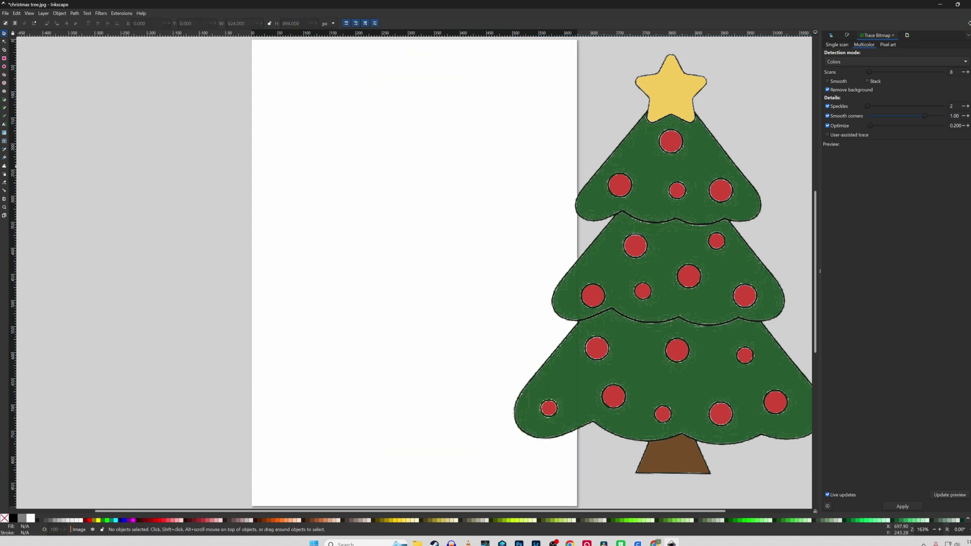
mouse_move(629, 164)
left_mouse_down()
mouse_move(404, 144)
mouse_move(376, 158)
left_mouse_up()
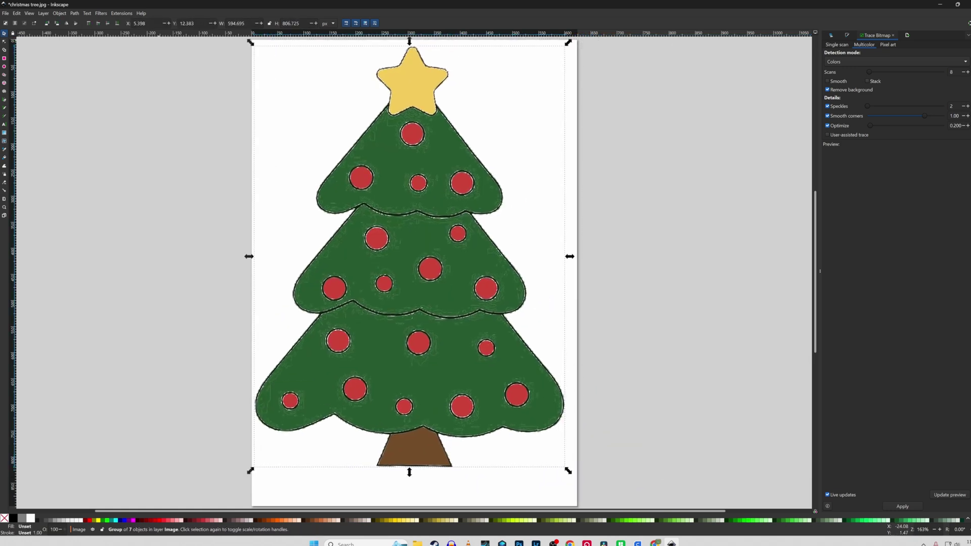
Step: Export the traced color tree as an Inkscape SVG named "christmas treeColor" in the christmasTreeVideo folder
left_click(5, 13)
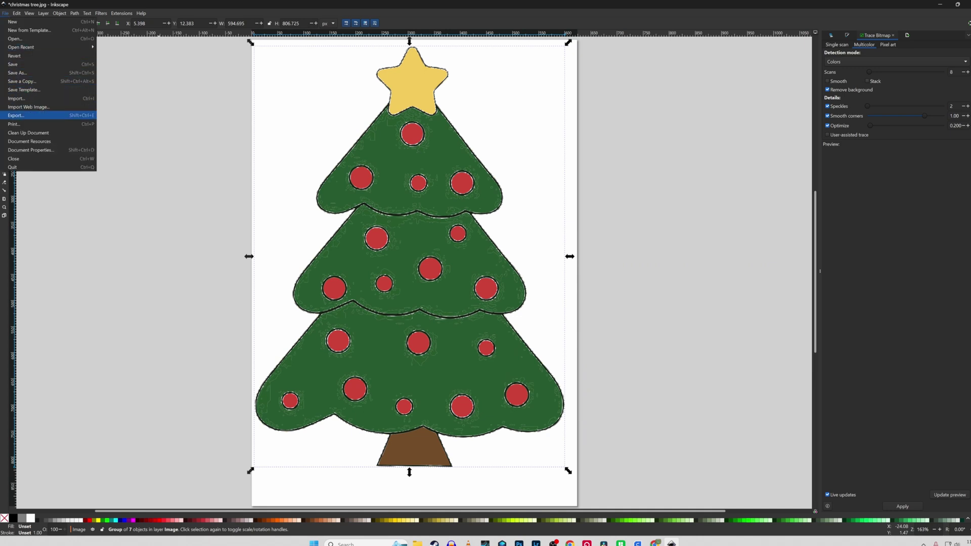
left_click(16, 115)
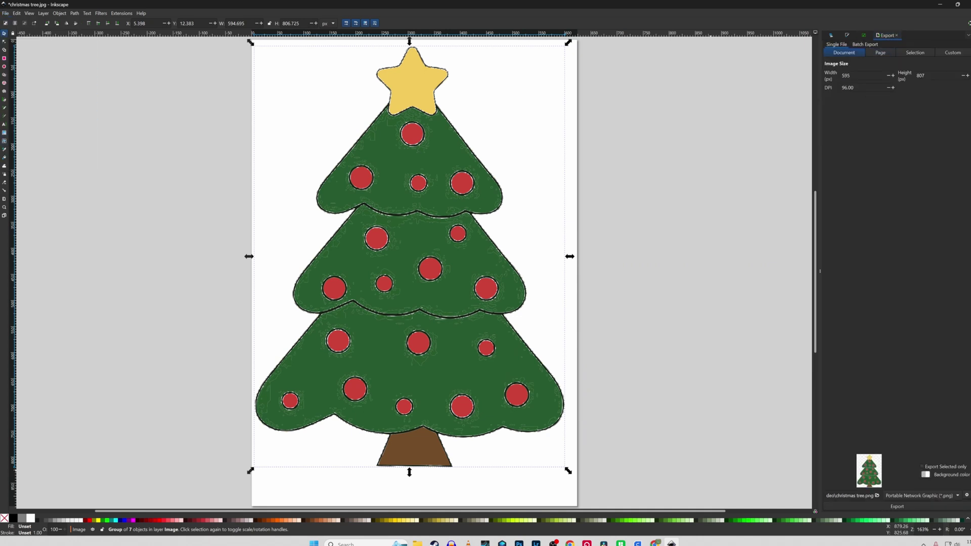
left_click(922, 495)
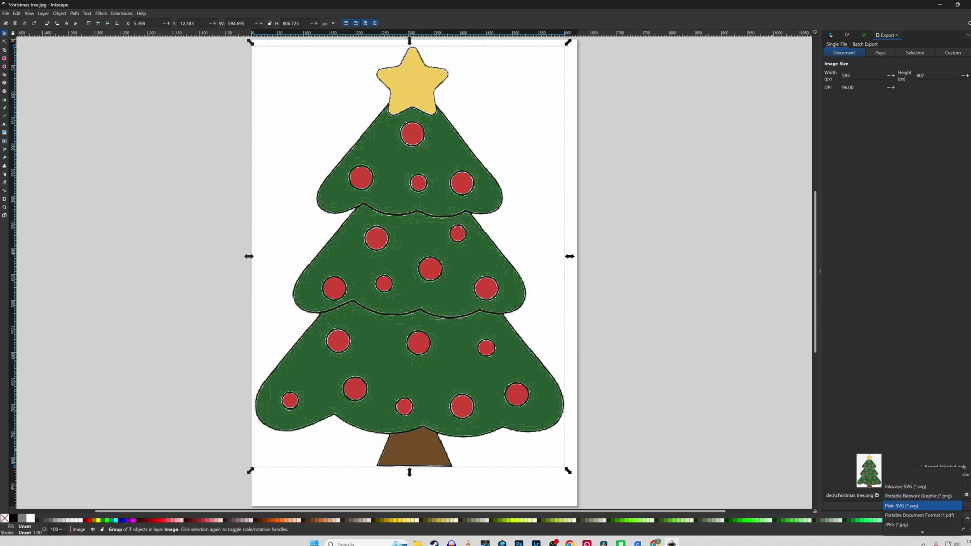
key("Return")
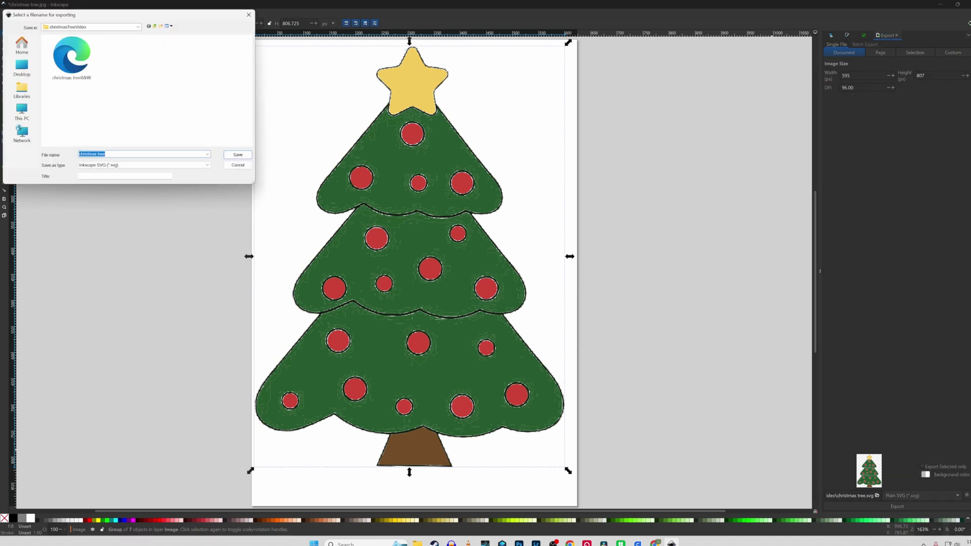
left_click(105, 154)
key("Return")
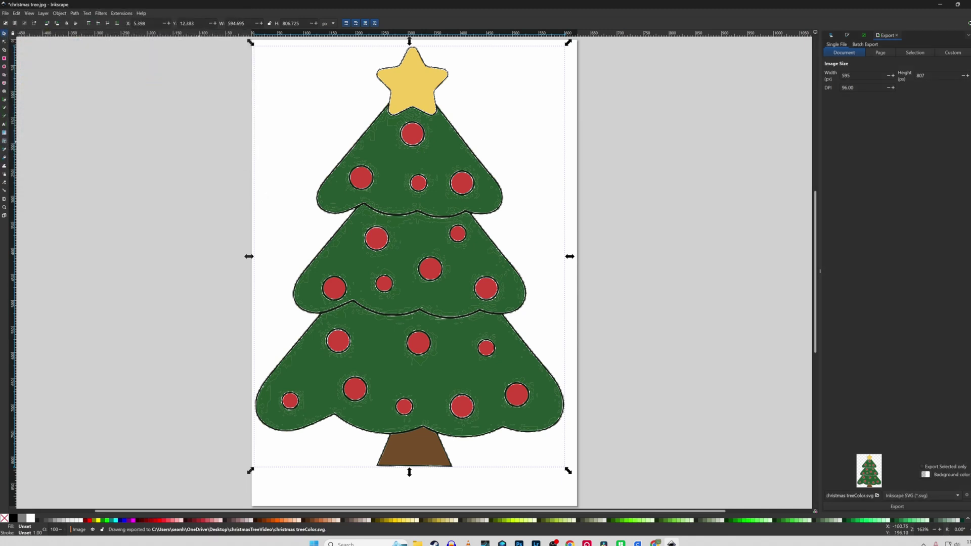
Step: Close the color tree document without saving and open the christmasTreeVideo folder from the desktop
left_click(964, 4)
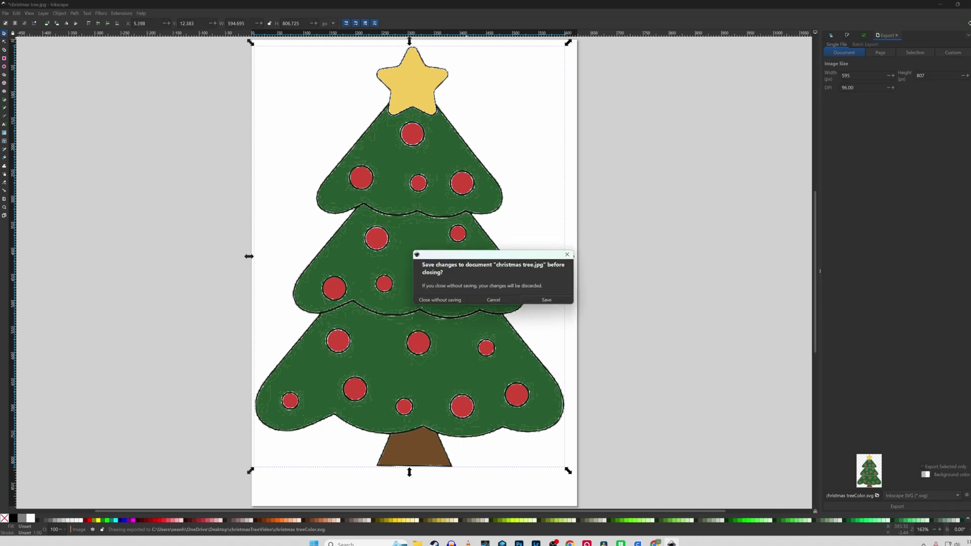
left_click(440, 300)
double_click(157, 129)
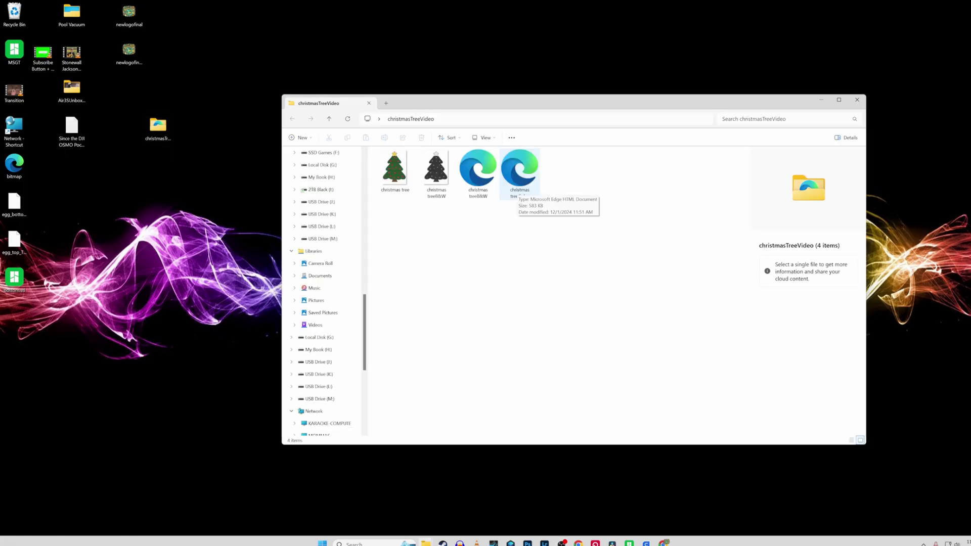
Step: Open the exported "christmas treeColor" SVG file in Inkscape
right_click(518, 188)
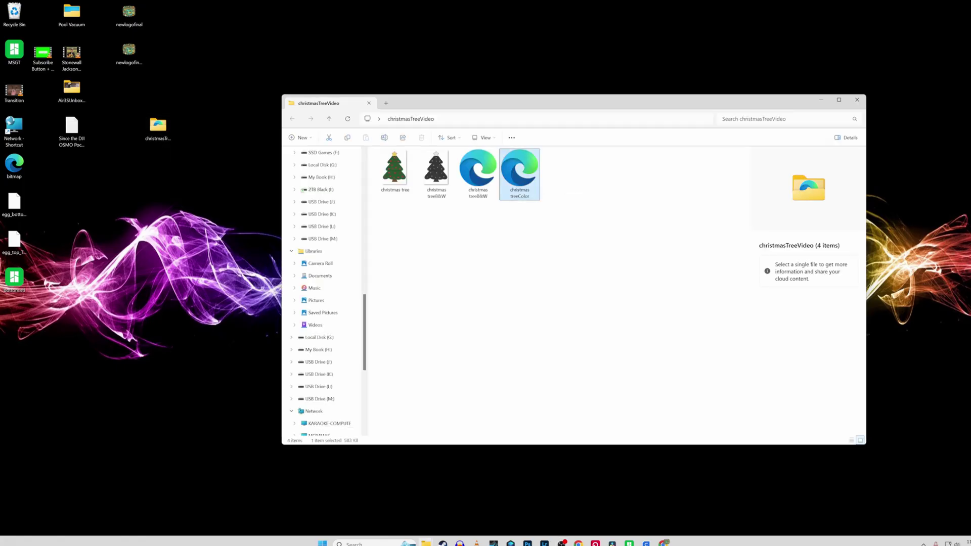
mouse_move(551, 226)
left_click(683, 246)
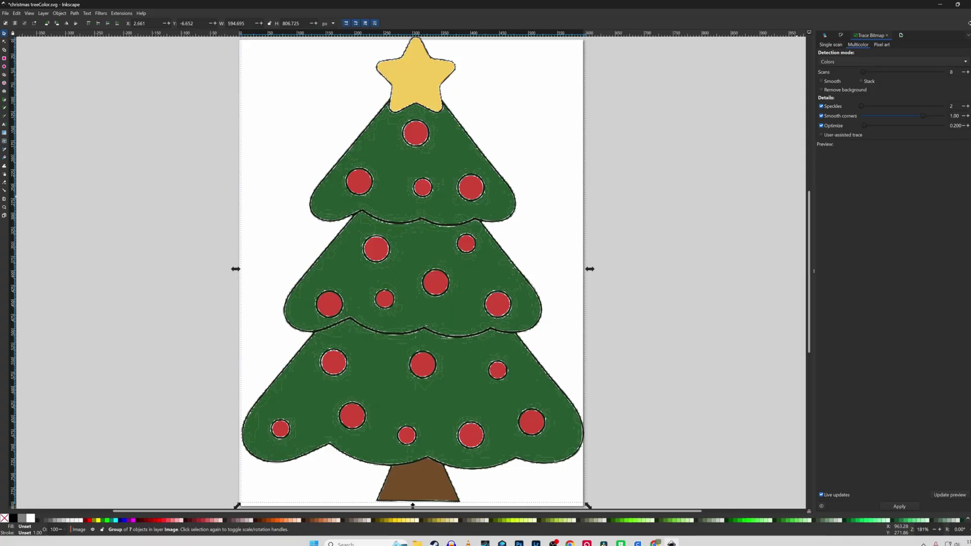
Step: List the document's layers and objects, expand group g2, and hide path2 through path6 one after another
key("ctrl+shift+l")
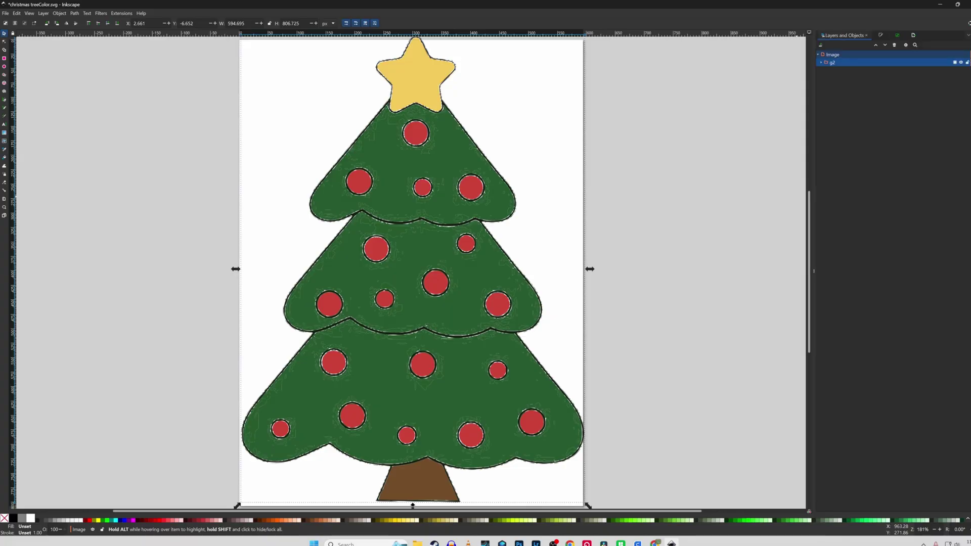
left_click(821, 62)
left_click(961, 71)
left_click(961, 78)
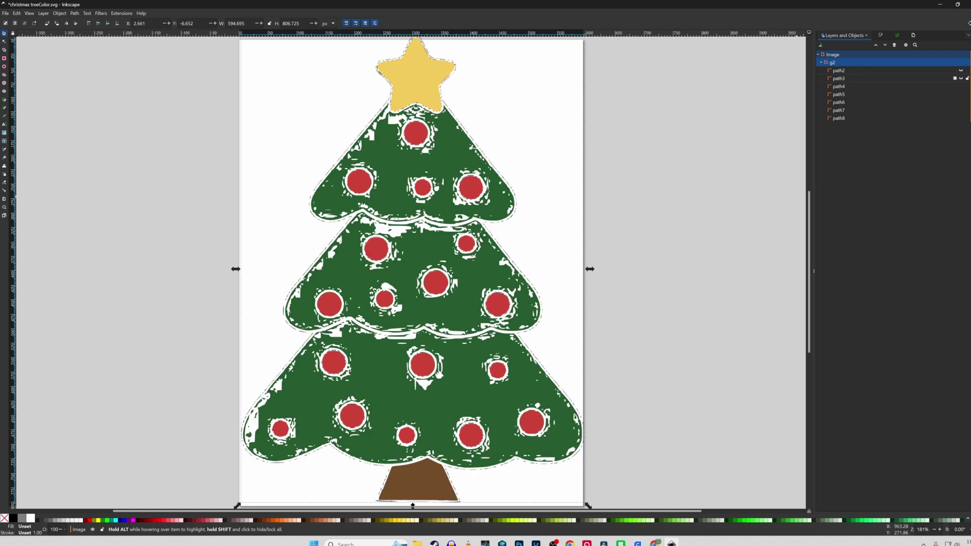
left_click(961, 86)
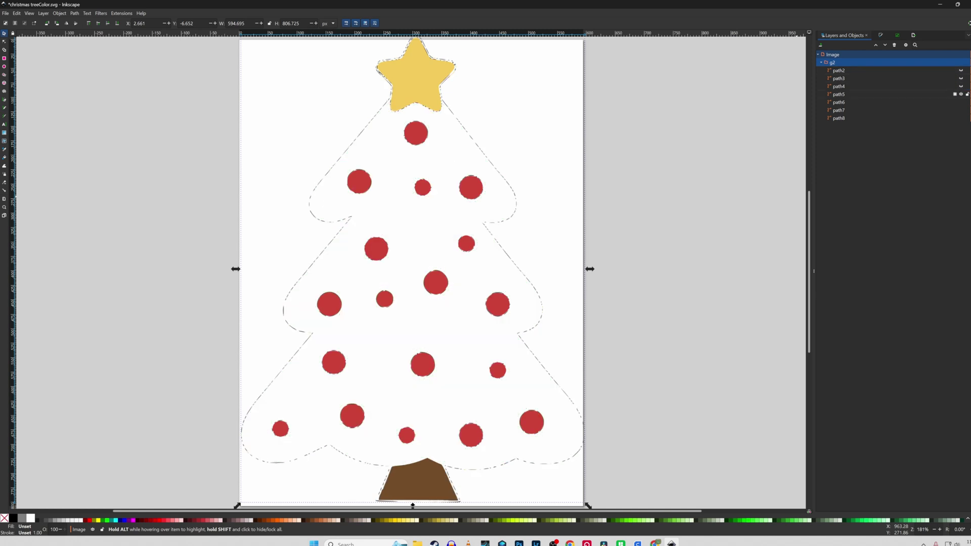
left_click(961, 94)
left_click(961, 103)
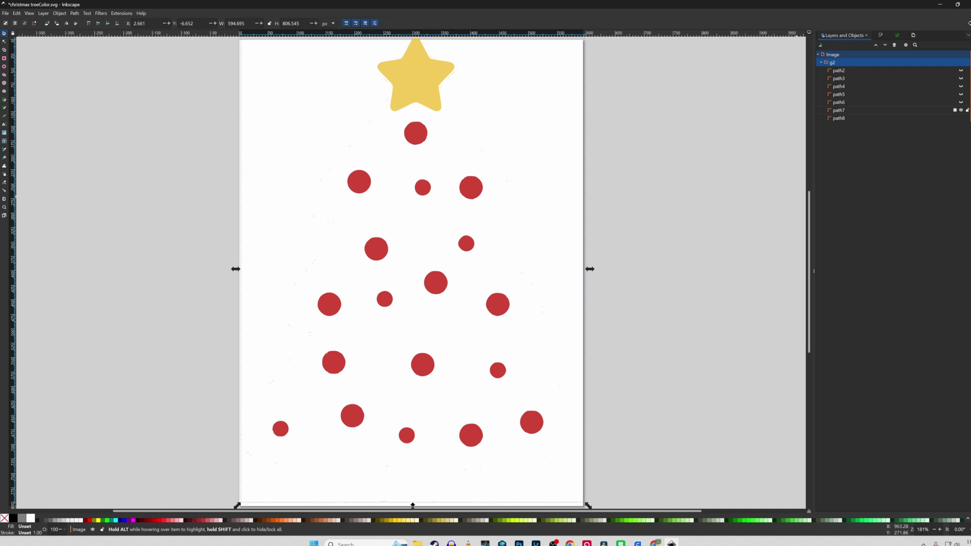
Step: Isolate path2, the black outline, by hiding the group's other paths, and examine the outline over the tree
left_click(961, 70, "shift")
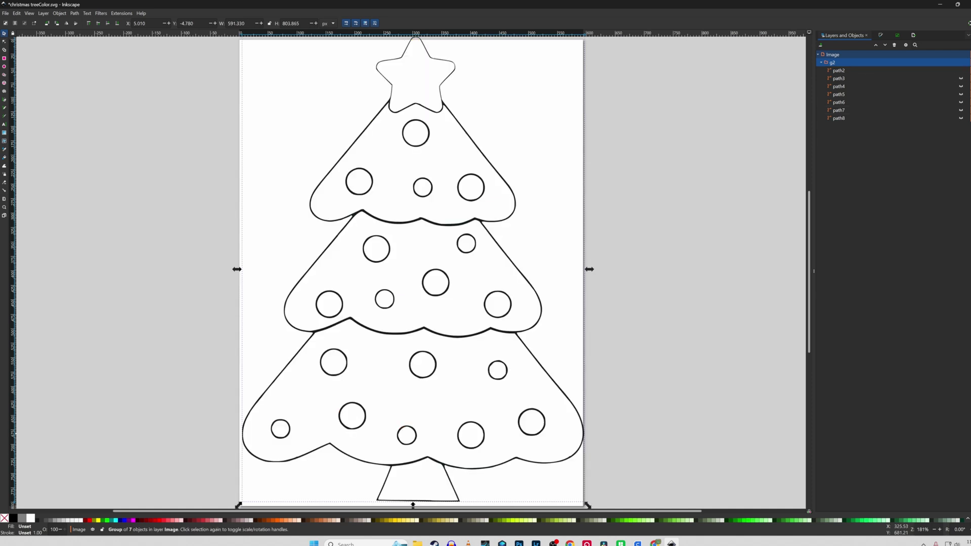
scroll(434, 415, "down", 1)
scroll(413, 273, "up", 1)
scroll(413, 274, "up", 1)
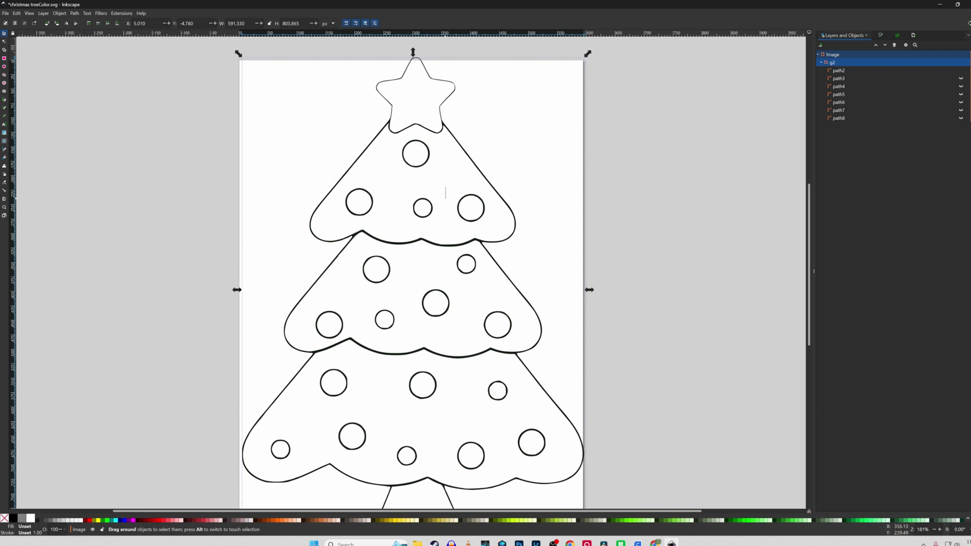
left_click_drag(446, 187, 446, 199)
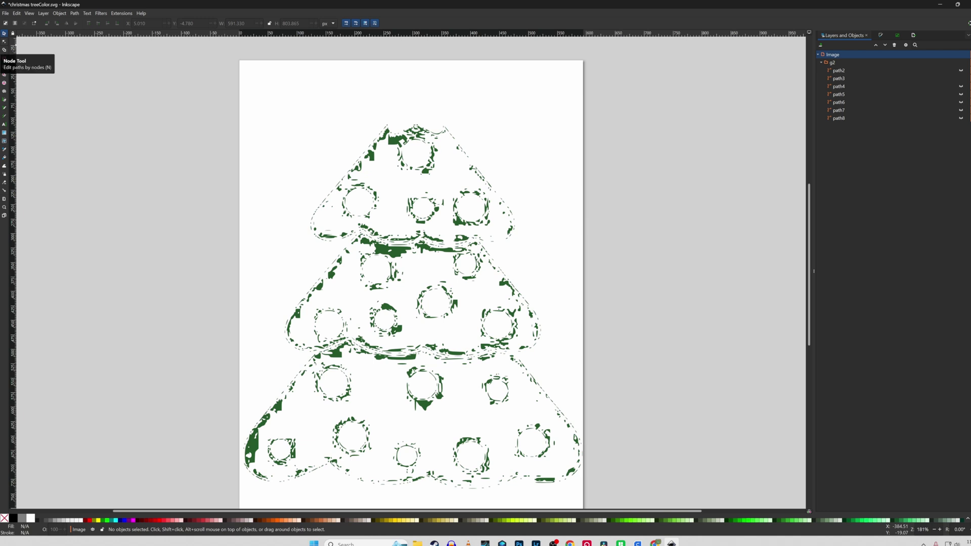
Step: Activate the Node tool for editing the isolated green path3
left_click(5, 41)
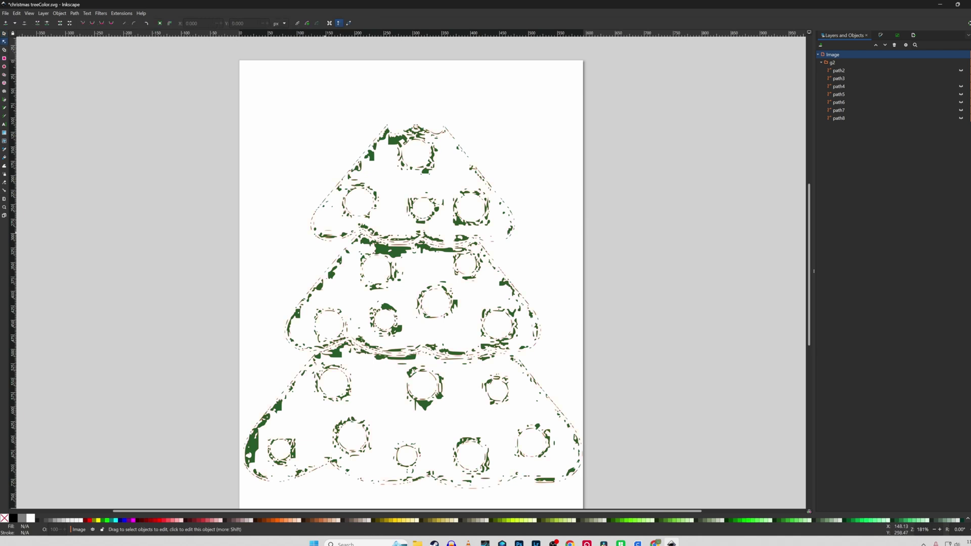